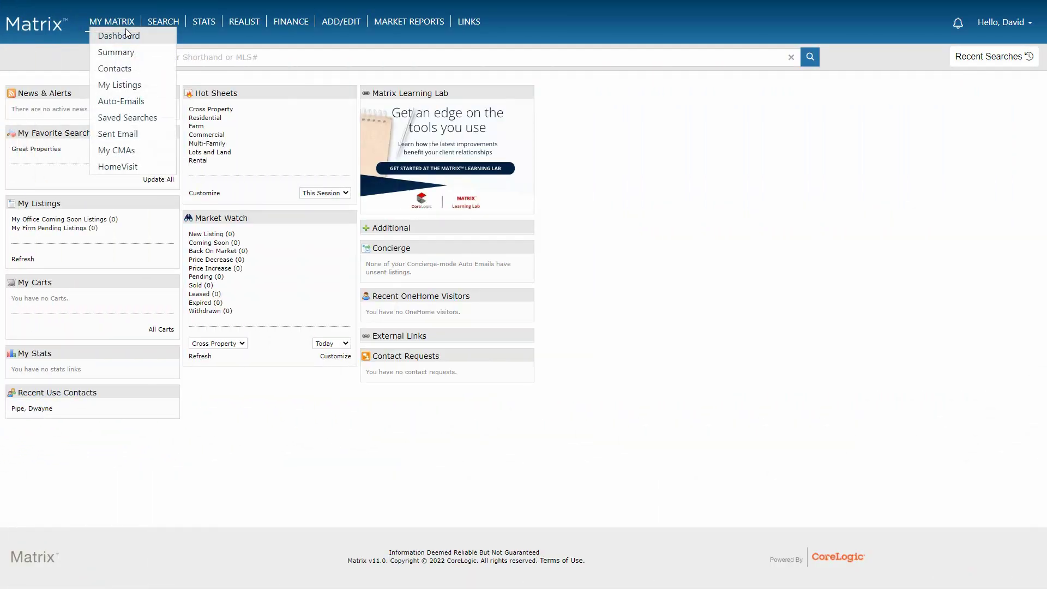
Show My Listings with the My Hit Counters display selected.
{"action": "left_click", "coordinate": [122, 83]}
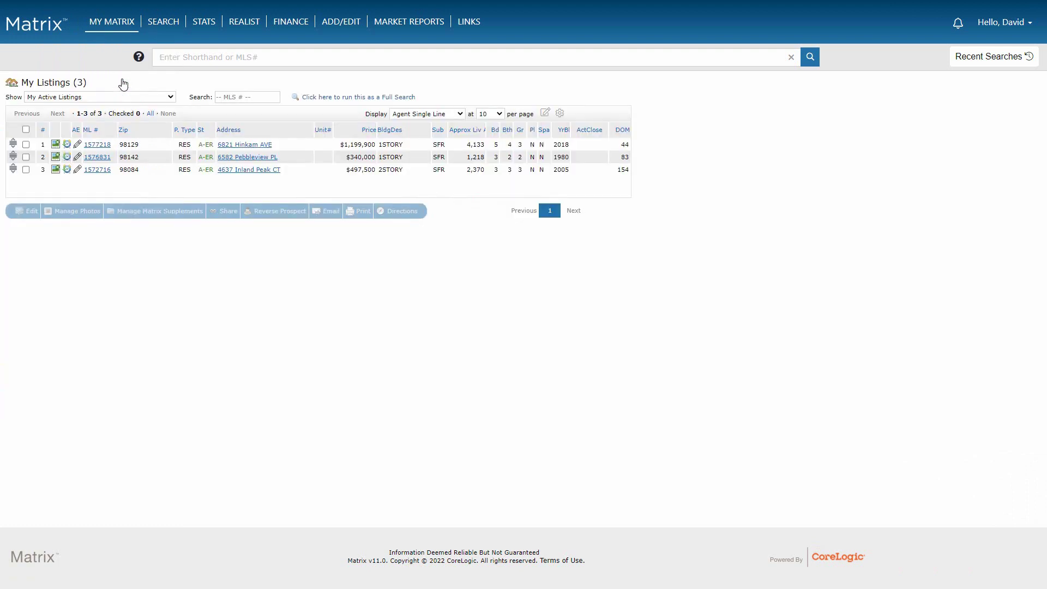
{"action": "left_click", "coordinate": [124, 97]}
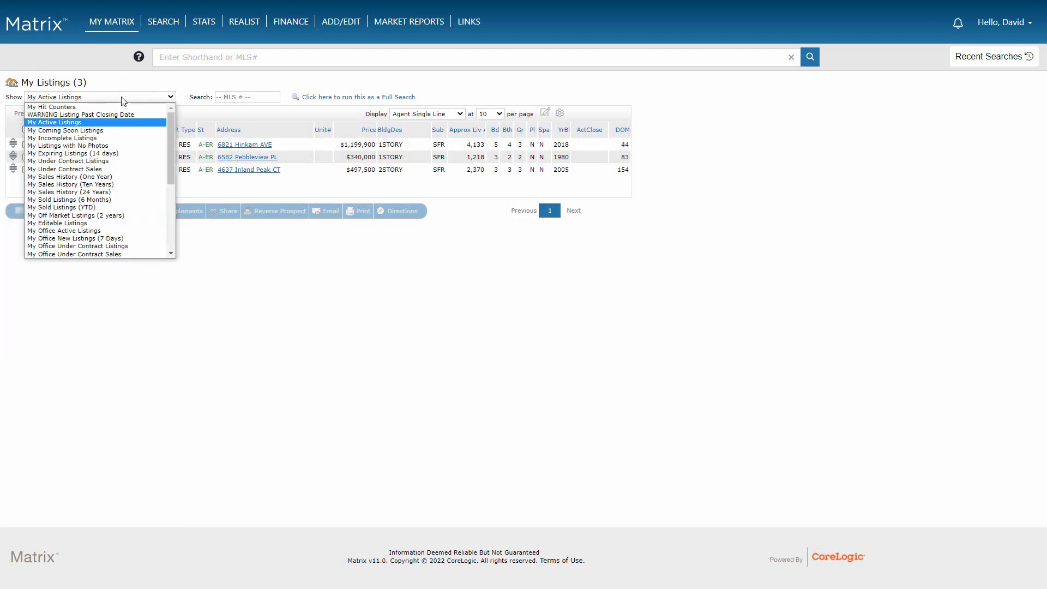
{"action": "left_click", "coordinate": [121, 110]}
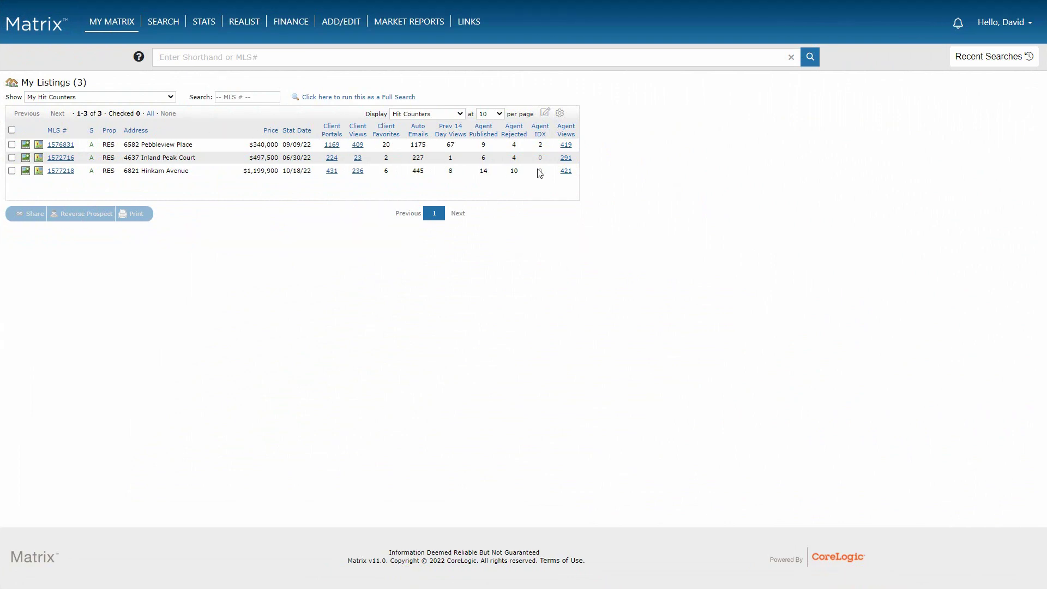
{"action": "left_click", "coordinate": [567, 173]}
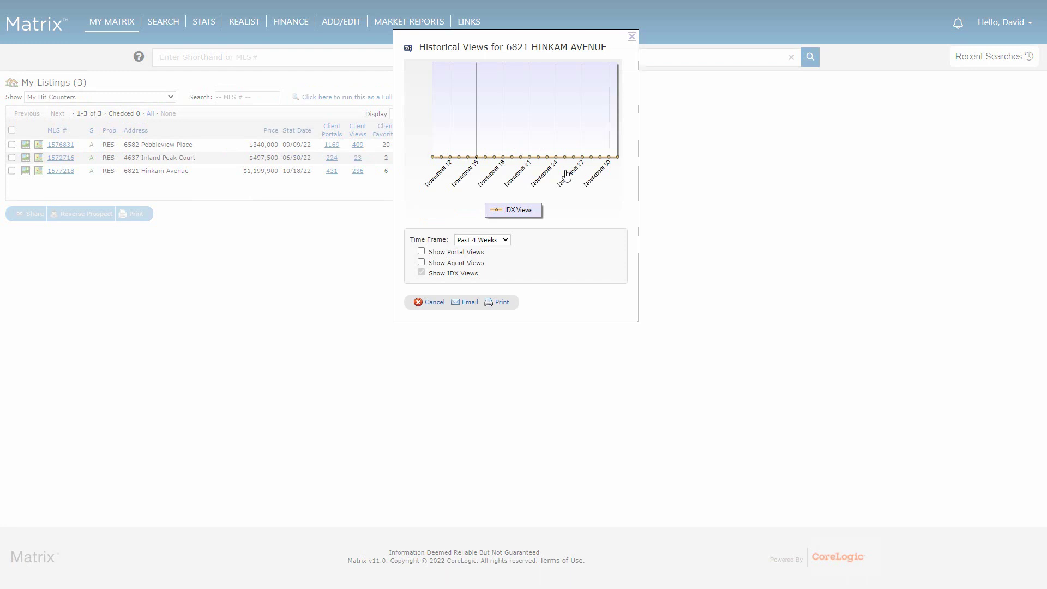
{"action": "left_click", "coordinate": [456, 253]}
{"action": "left_click", "coordinate": [446, 266]}
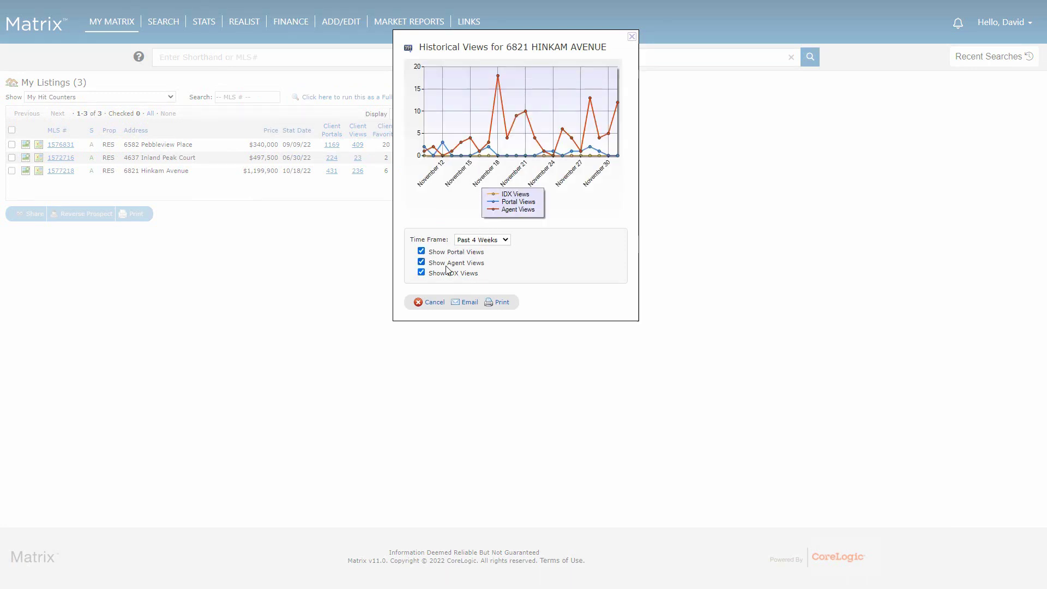
{"action": "left_click", "coordinate": [474, 240]}
{"action": "left_click", "coordinate": [475, 258]}
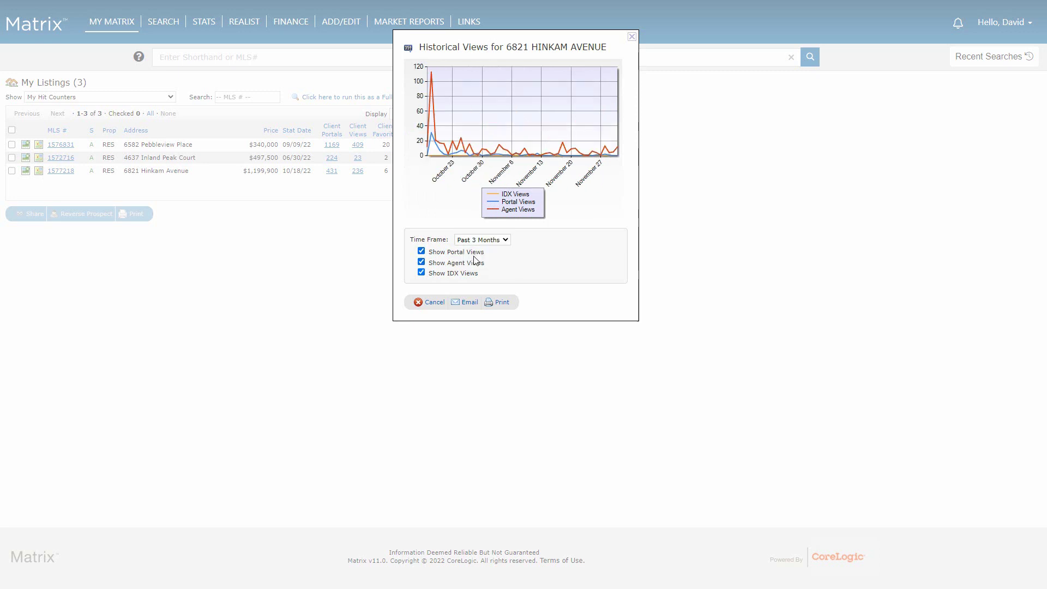
View the printable graph, close it, and start emailing the graph.
{"action": "left_click", "coordinate": [497, 303]}
{"action": "left_click", "coordinate": [30, 340]}
{"action": "left_click", "coordinate": [464, 302]}
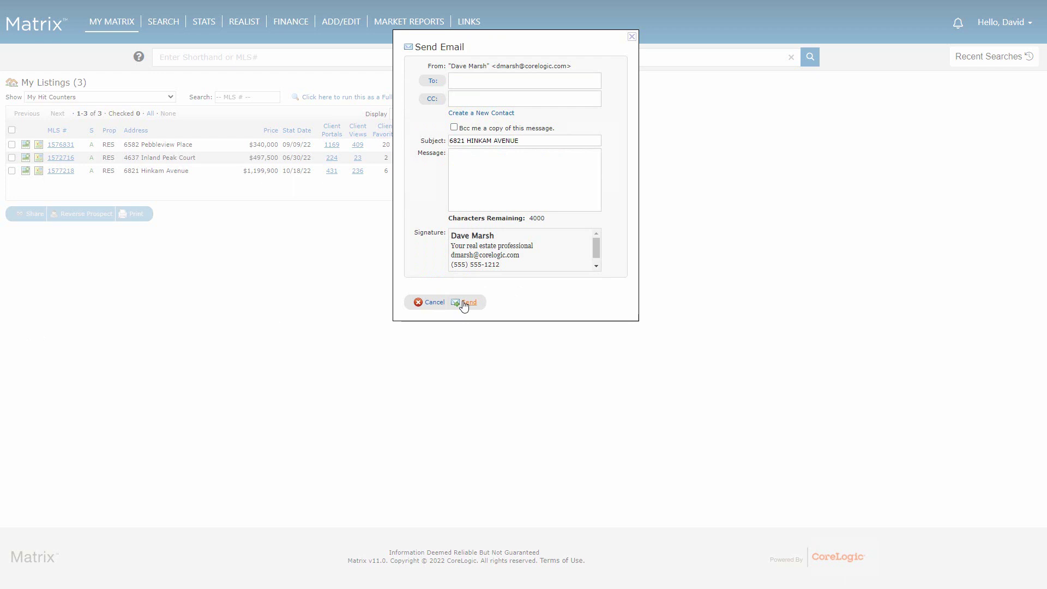
Cancel the Send Email form, returning to the hit counter table.
{"action": "left_click", "coordinate": [434, 303]}
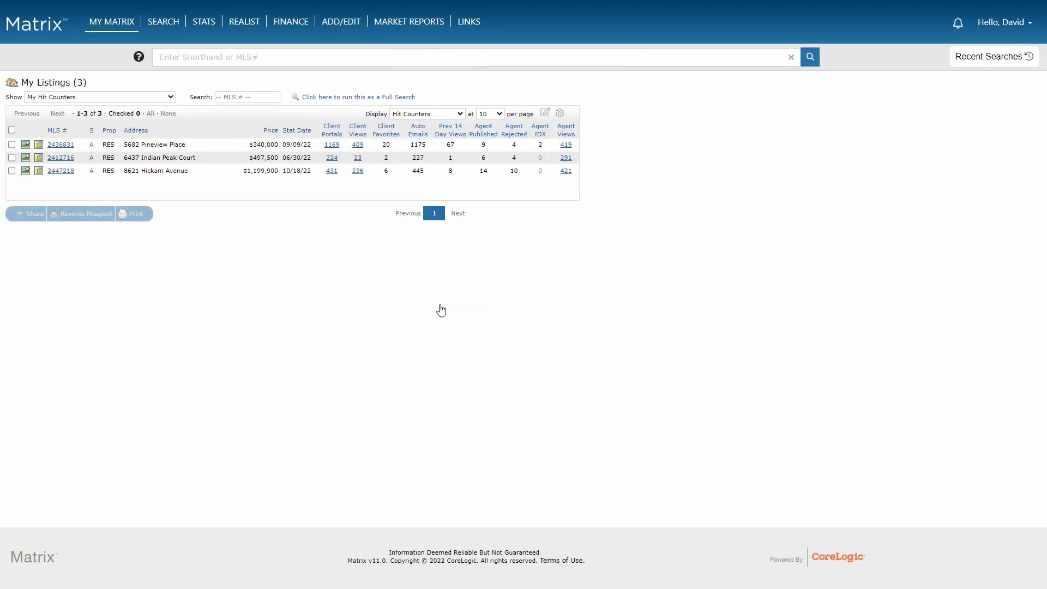